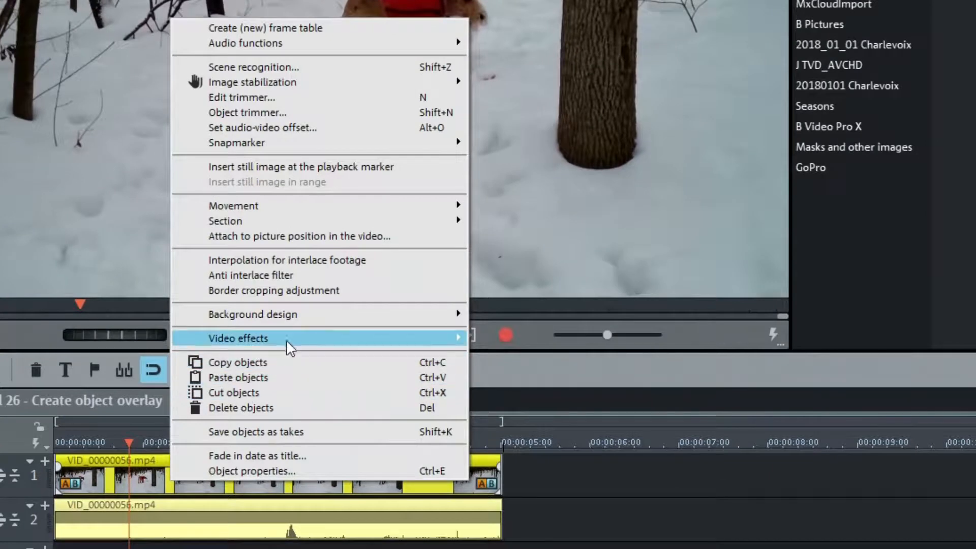
- Create overlay graphics/animations for the selected clip in Xara Designer Pro X, maximize its window and collapse the Page & Layer gallery
mouse_move(290, 339)
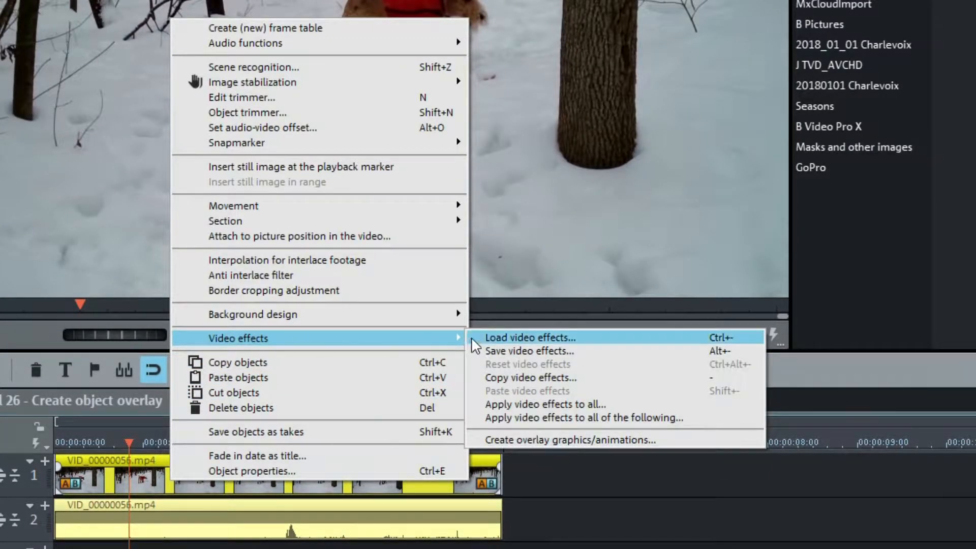
click(504, 440)
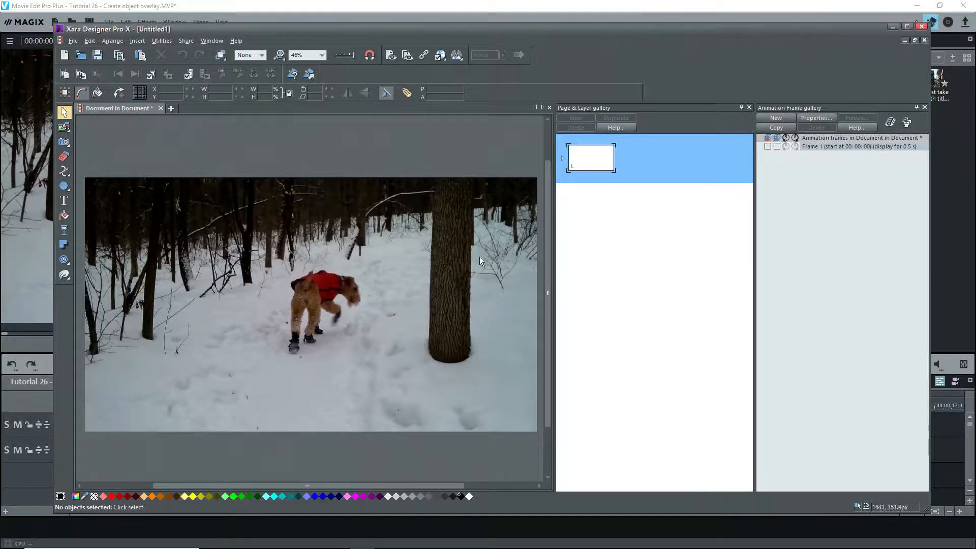
click(907, 27)
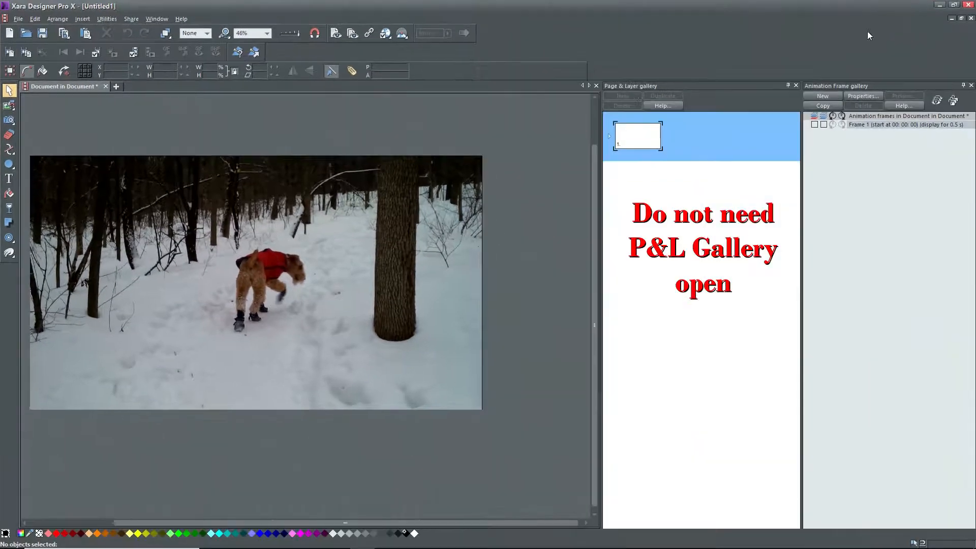
click(796, 86)
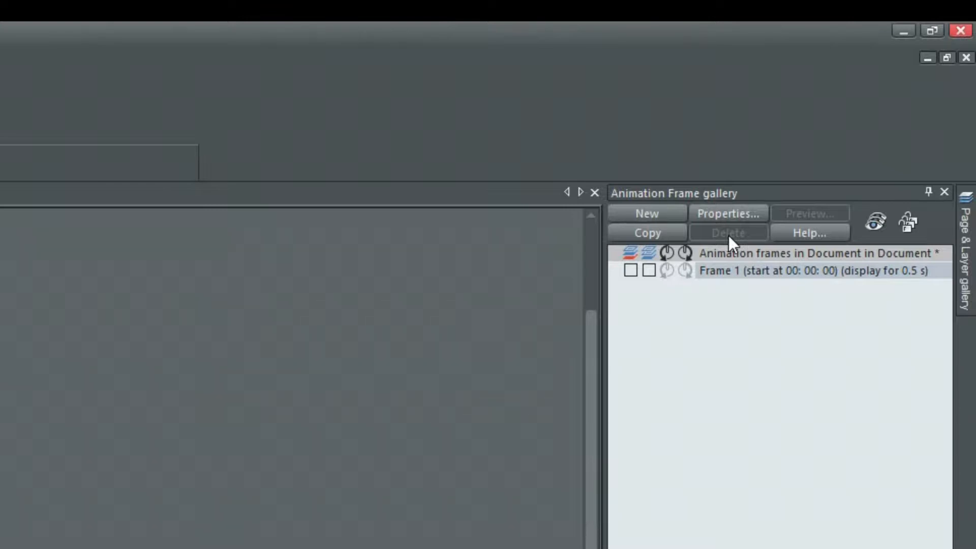
- Review the first frame's animation properties, including its display time, and close them without changes
click(731, 213)
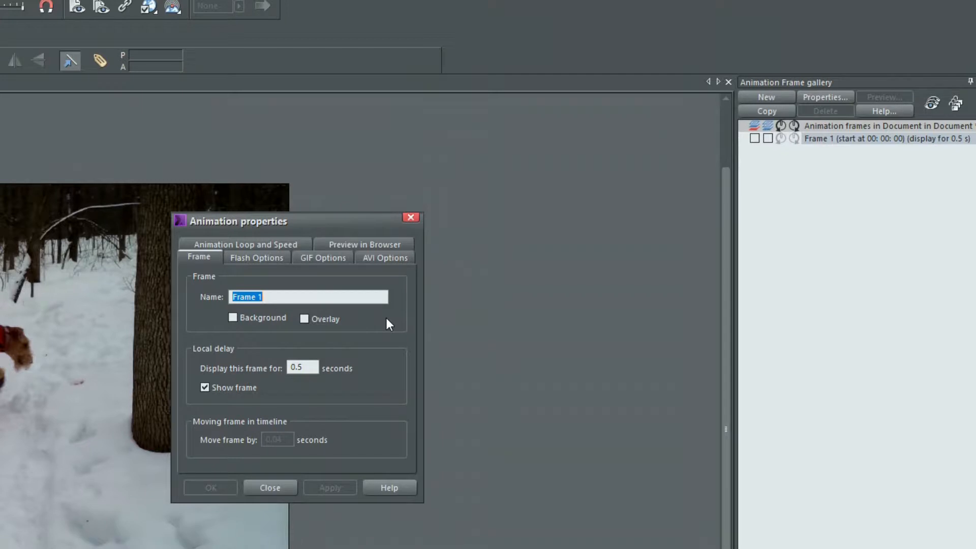
click(270, 488)
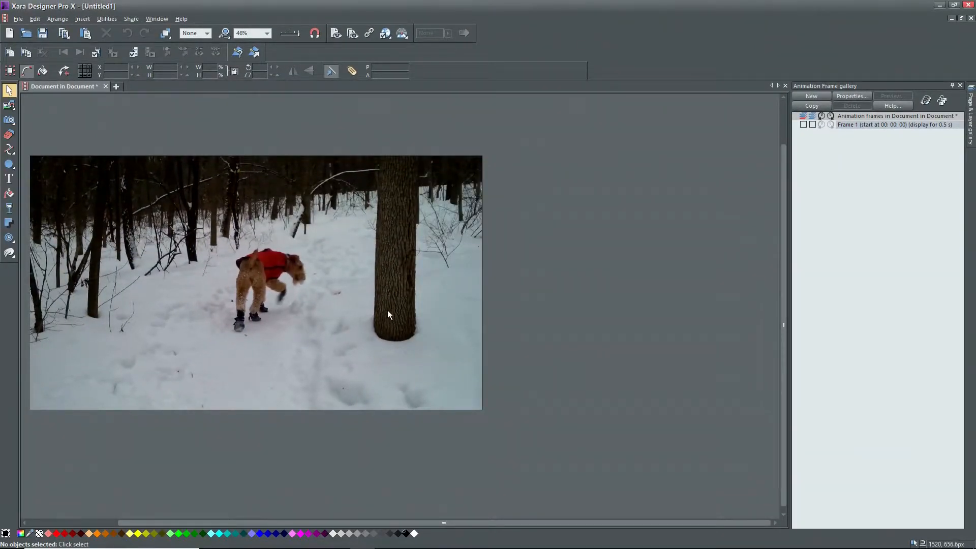
- Draw a closed four-sided freeform shape over the trees left of the dog and fill it red
click(11, 149)
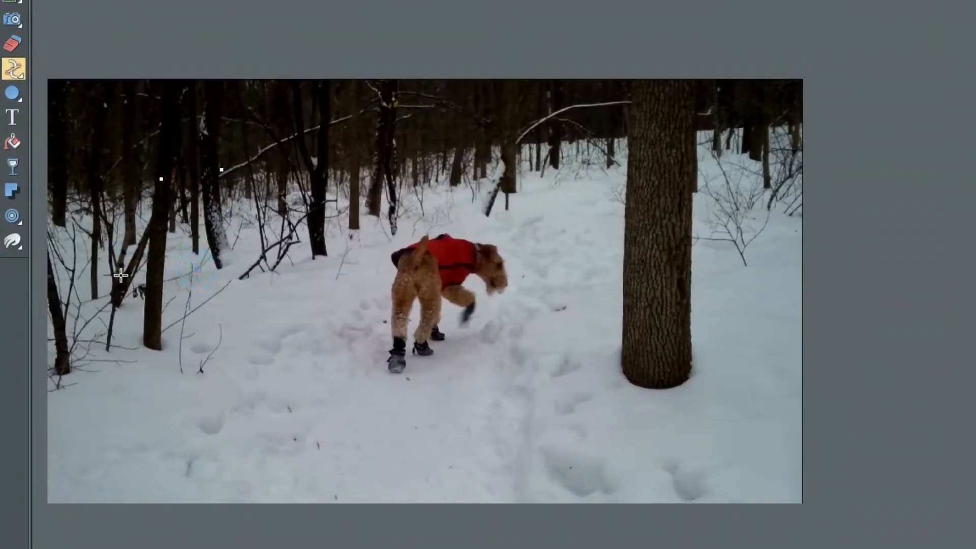
click(120, 274)
click(159, 180)
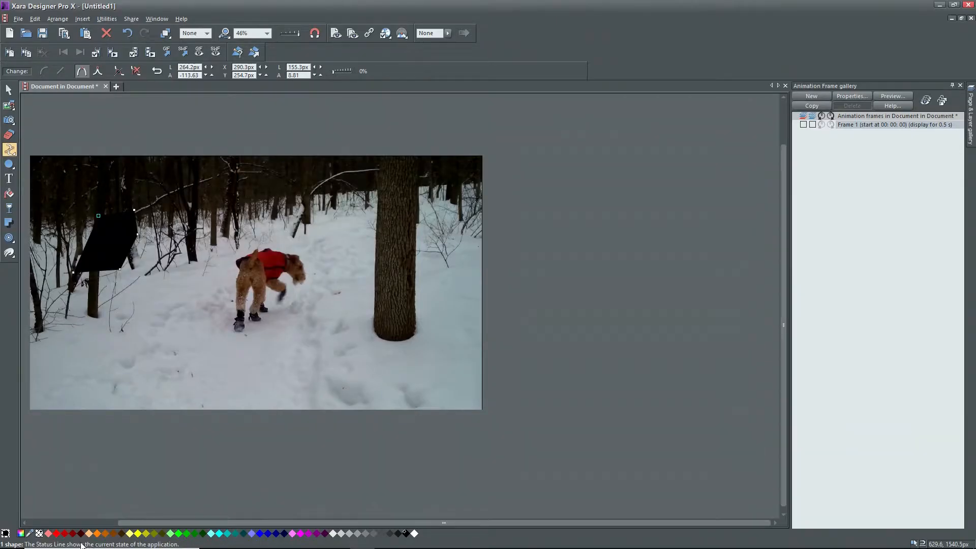
click(57, 533)
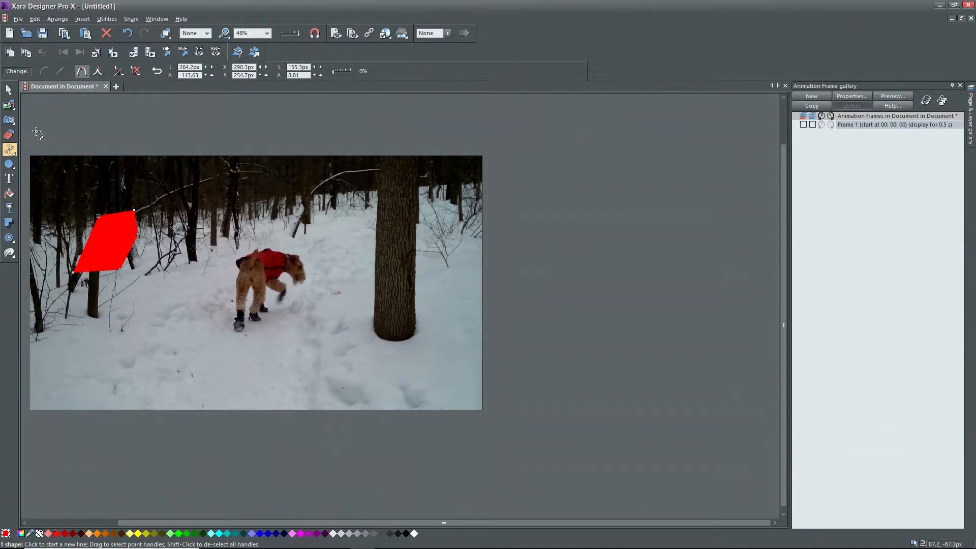
- Apply the name "Object 1" to the red shape and deselect it
click(9, 90)
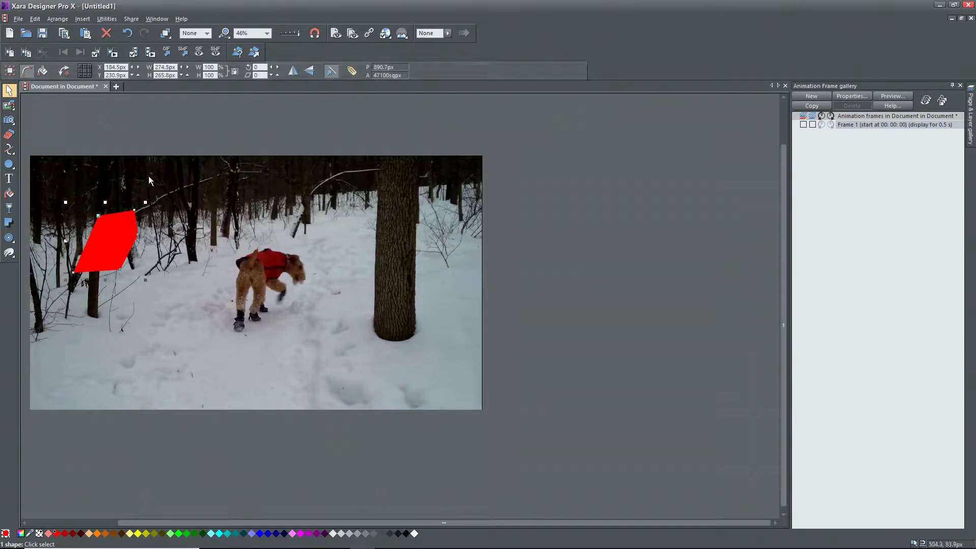
click(352, 71)
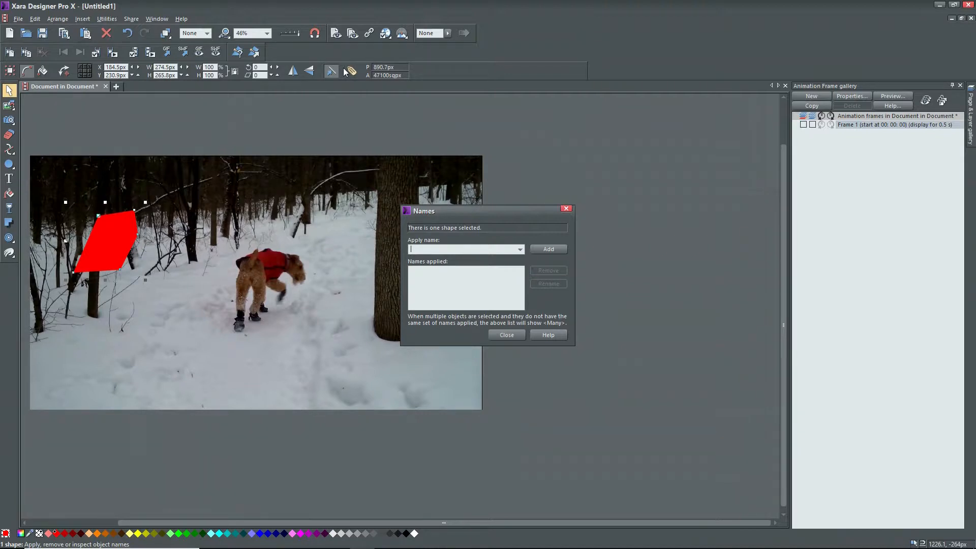
text(Object 1)
key(Return)
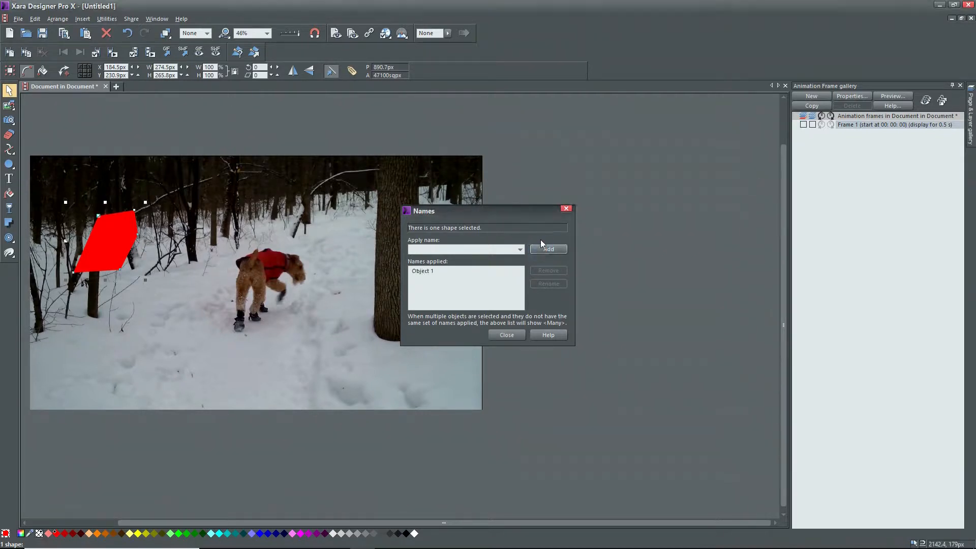
key(Escape)
- Draw a six-pointed star about 262 px wide below the red shape and fill it cyan
mouse_move(10, 165)
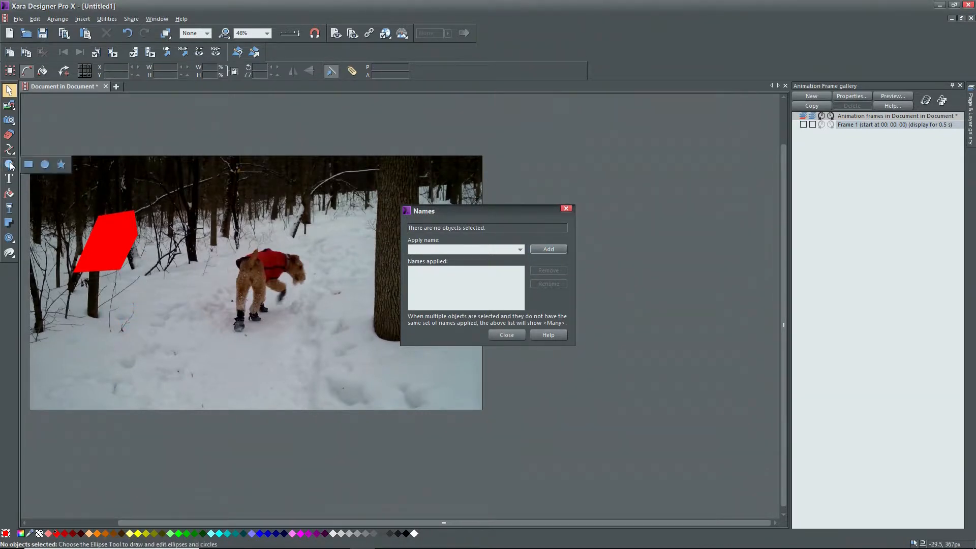
click(61, 164)
drag(114, 327, 142, 342)
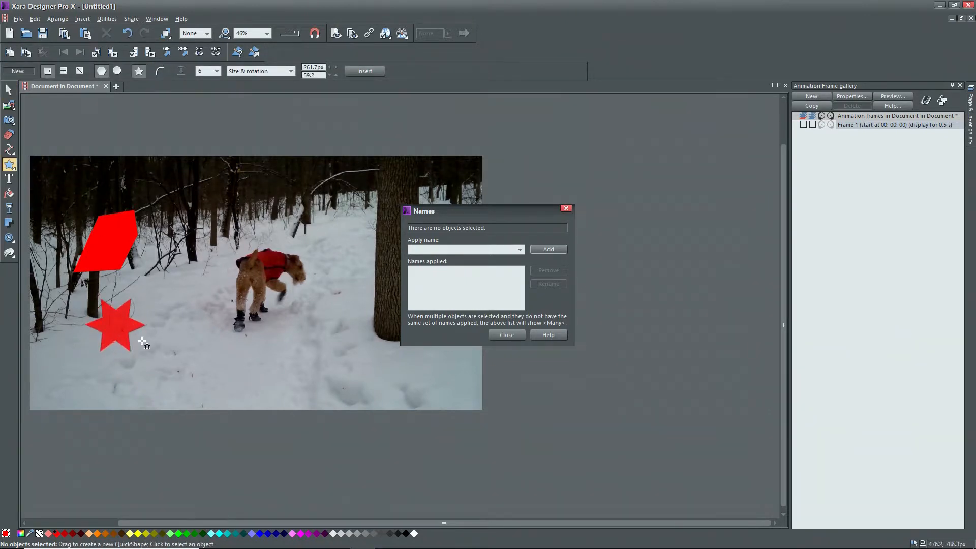
click(211, 534)
- Apply the name "star" to the cyan star and return to the Selector tool
click(427, 249)
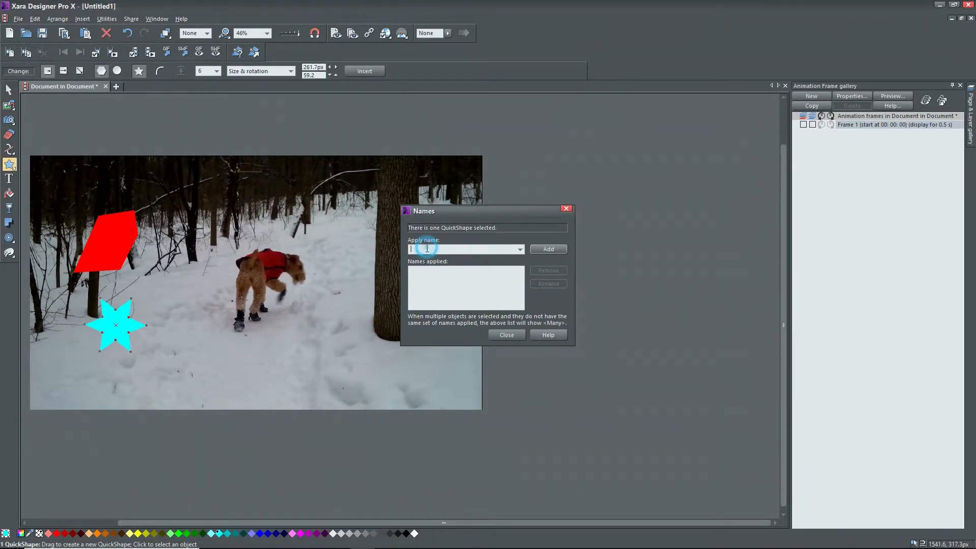
text(star)
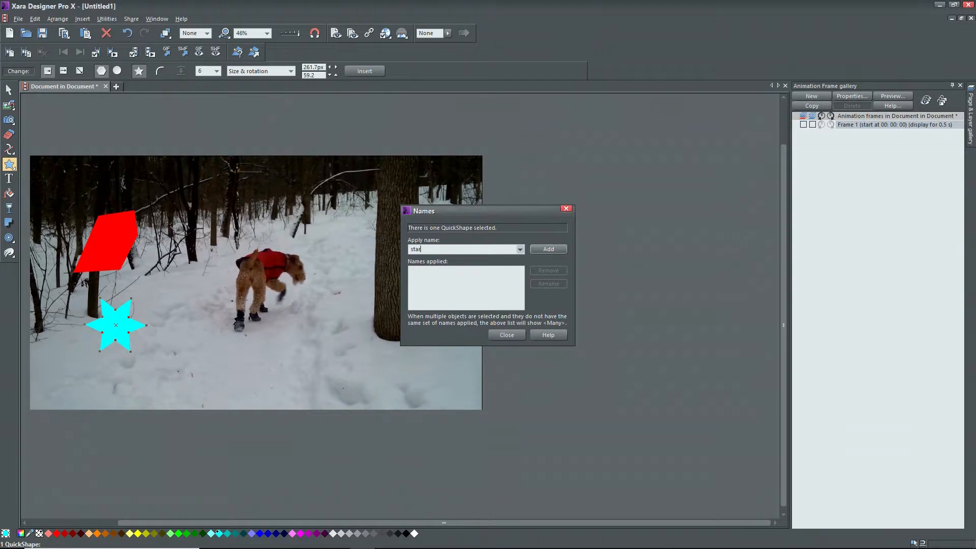
key(Return)
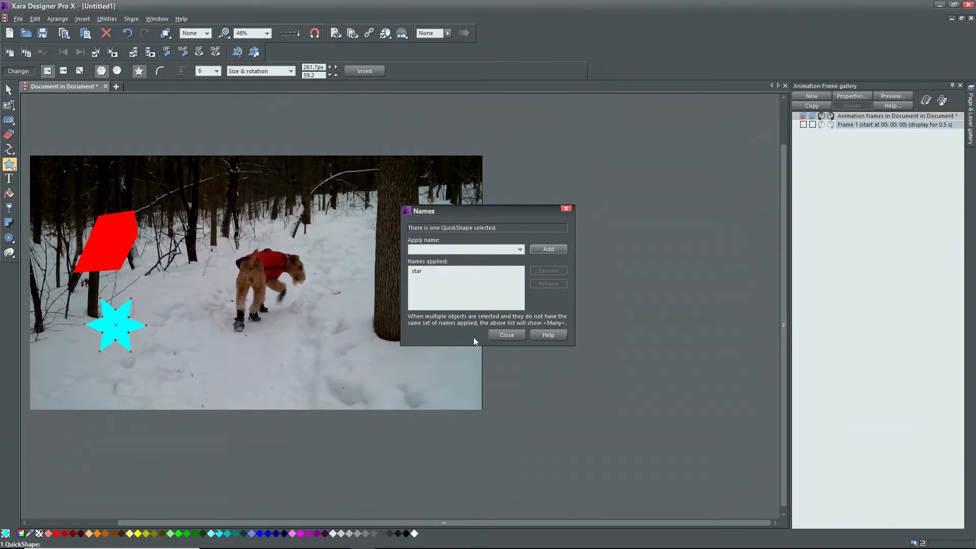
click(505, 335)
key(F2)
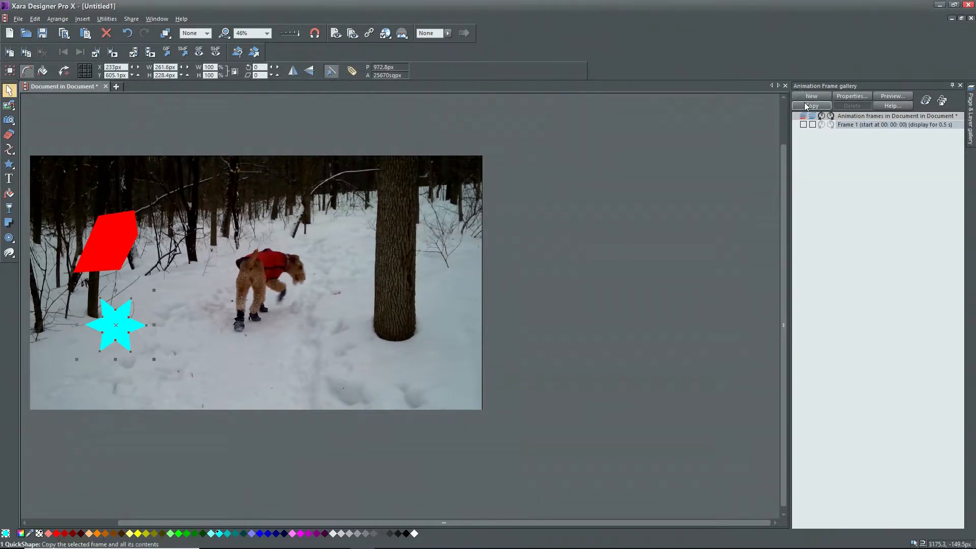
- Copy the first frame, move the red shape and star rightward in the copy, and rotate the star about 20 degrees clockwise
click(805, 105)
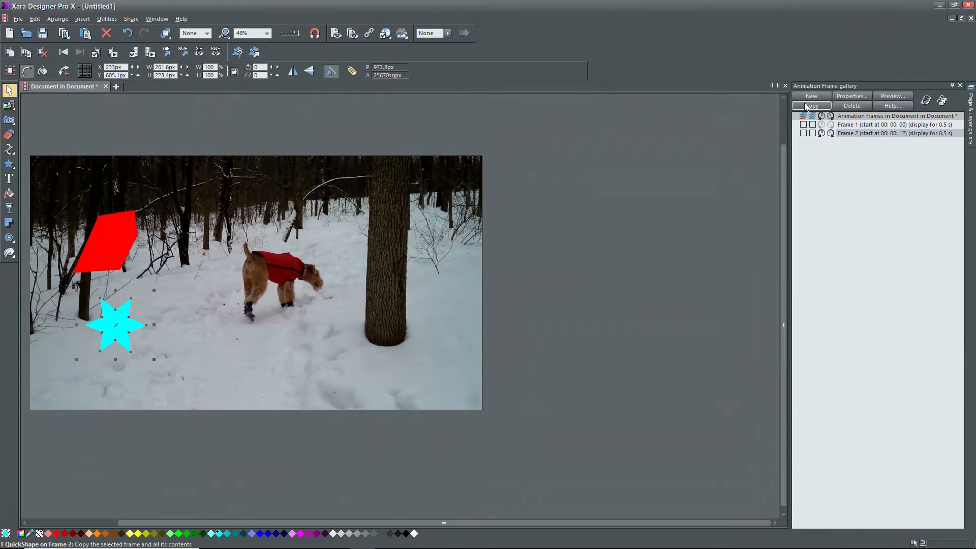
drag(107, 240, 195, 219)
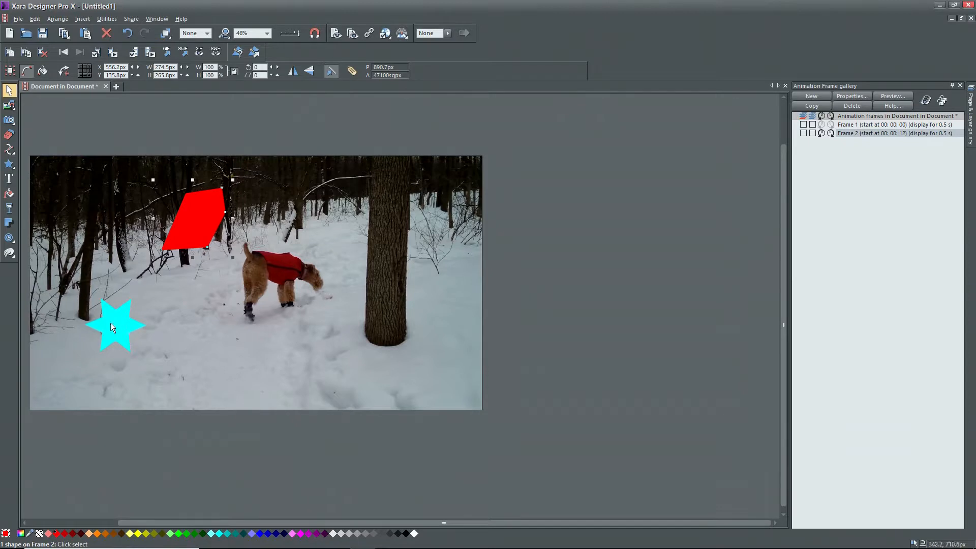
click(112, 326)
drag(111, 326, 181, 335)
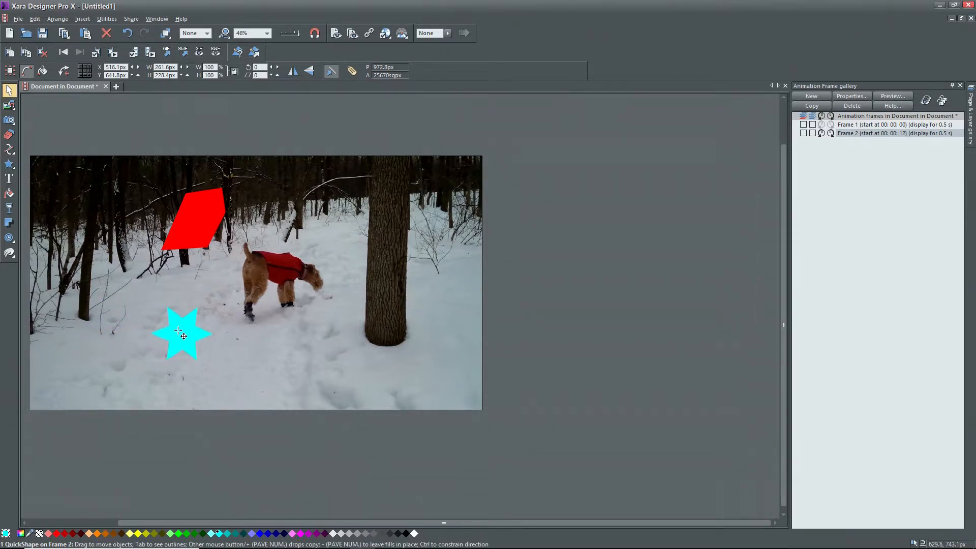
click(187, 328)
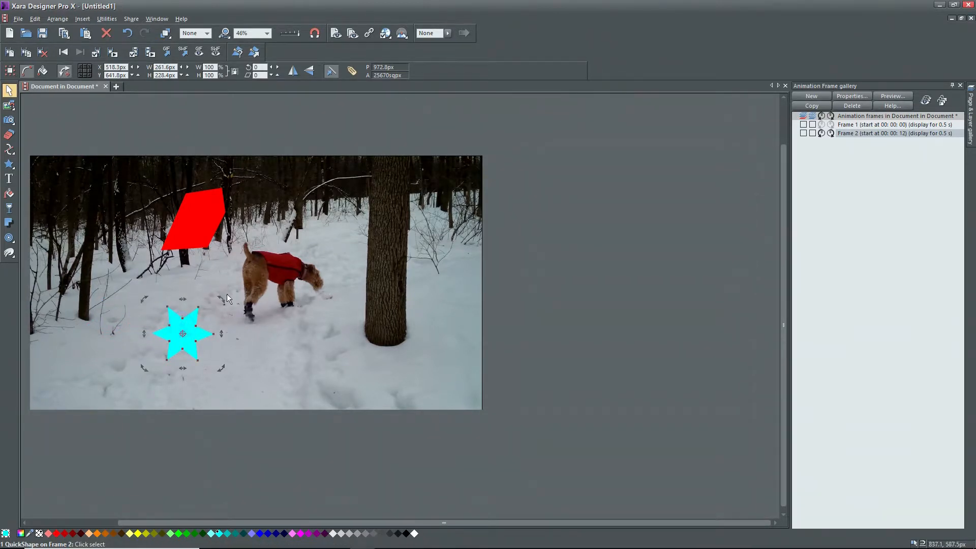
drag(222, 299, 230, 314)
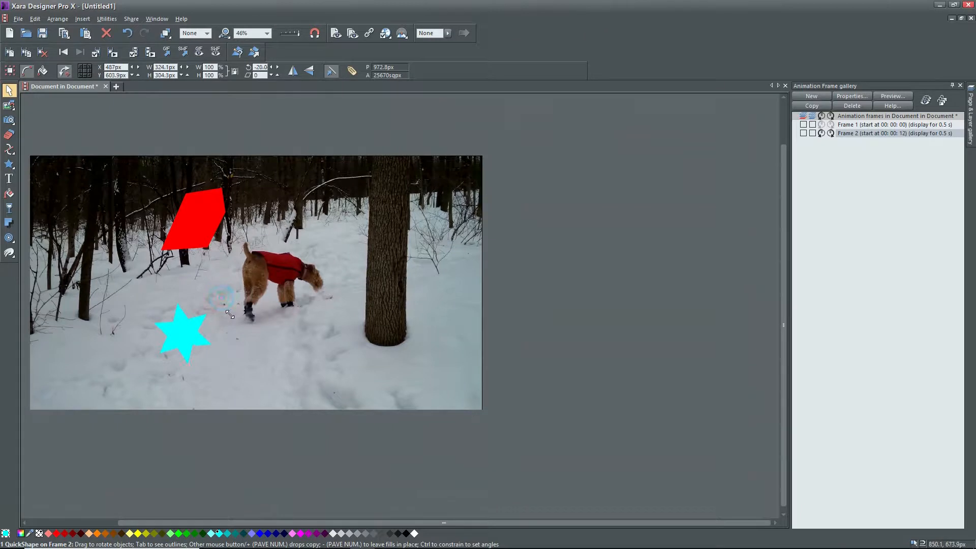
- Copy the second frame, move and rotate the red shape over the large tree, and raise and enlarge the star beside the dog
click(801, 107)
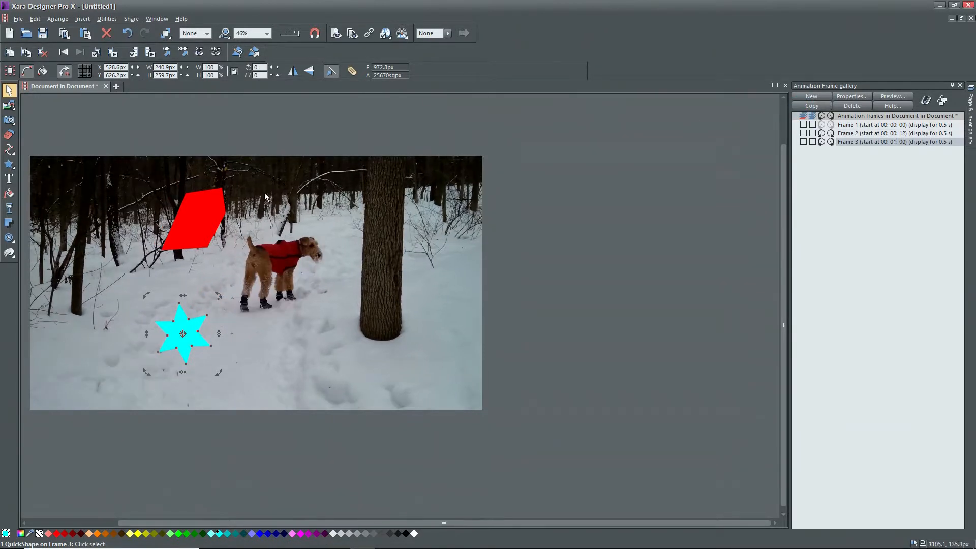
drag(195, 209, 416, 203)
click(388, 203)
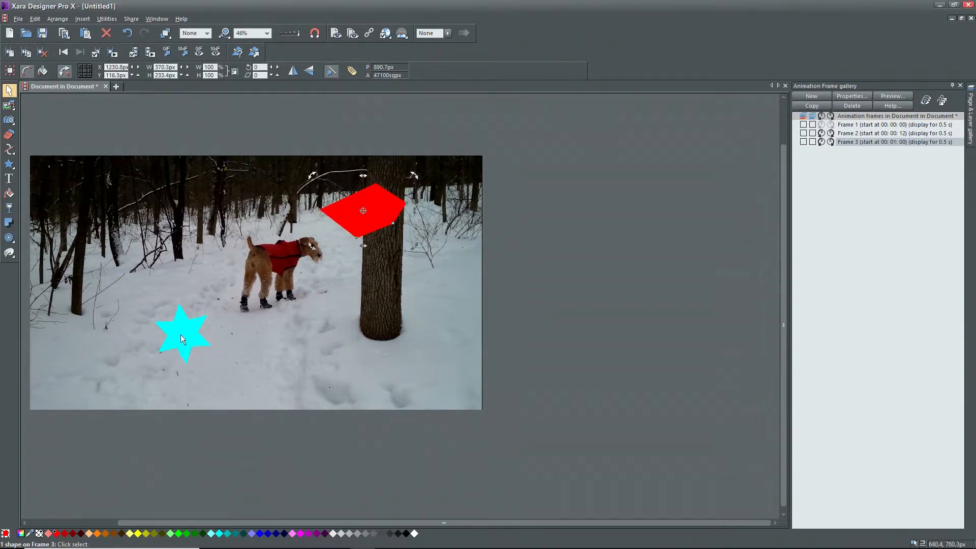
drag(182, 332, 216, 264)
drag(177, 304, 149, 334)
- Copy the third frame, then move, enlarge and reshape the red shape beside the large tree, giving its right end a rounded outline
click(811, 106)
click(375, 211)
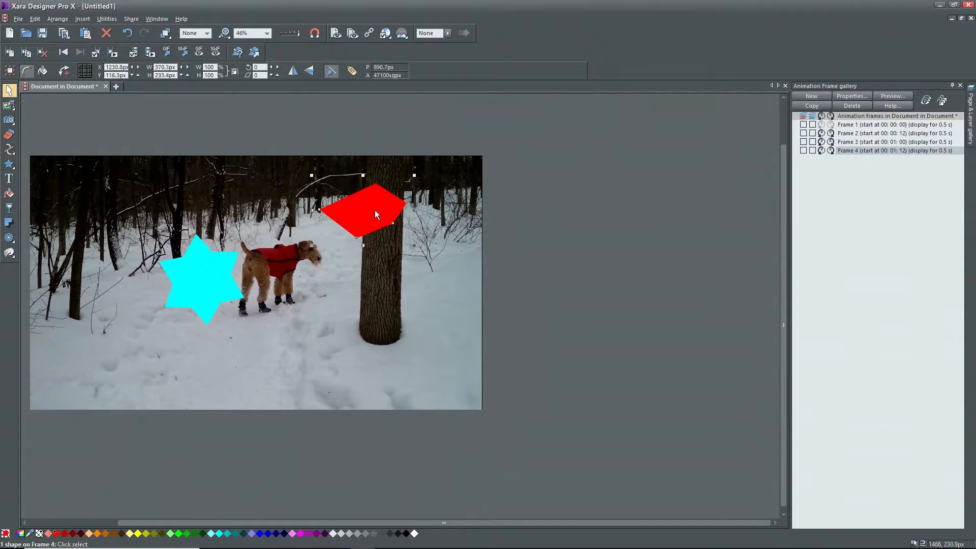
drag(374, 209, 426, 292)
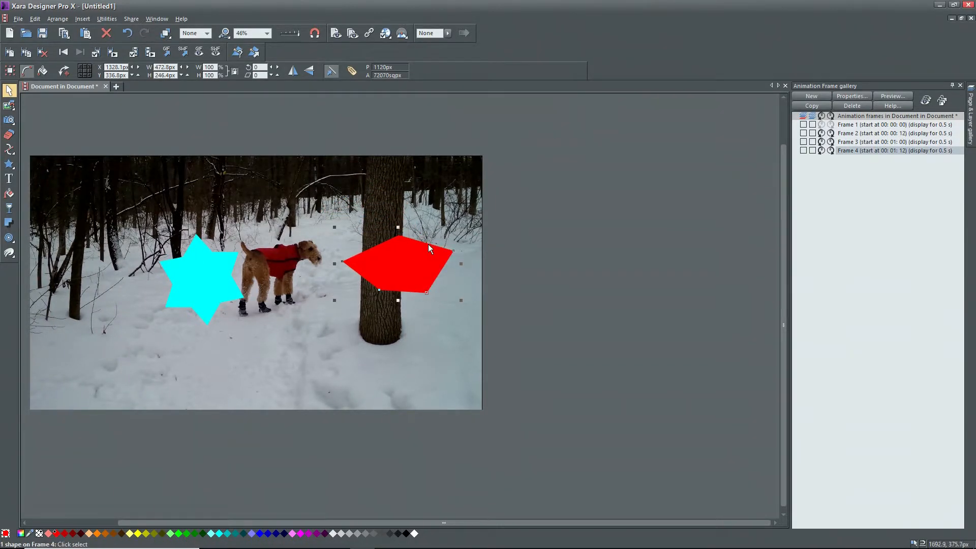
mouse_move(428, 244)
mouse_down()
mouse_move(438, 234)
mouse_move(430, 257)
mouse_move(432, 243)
mouse_up()
key(F4)
drag(442, 288, 448, 283)
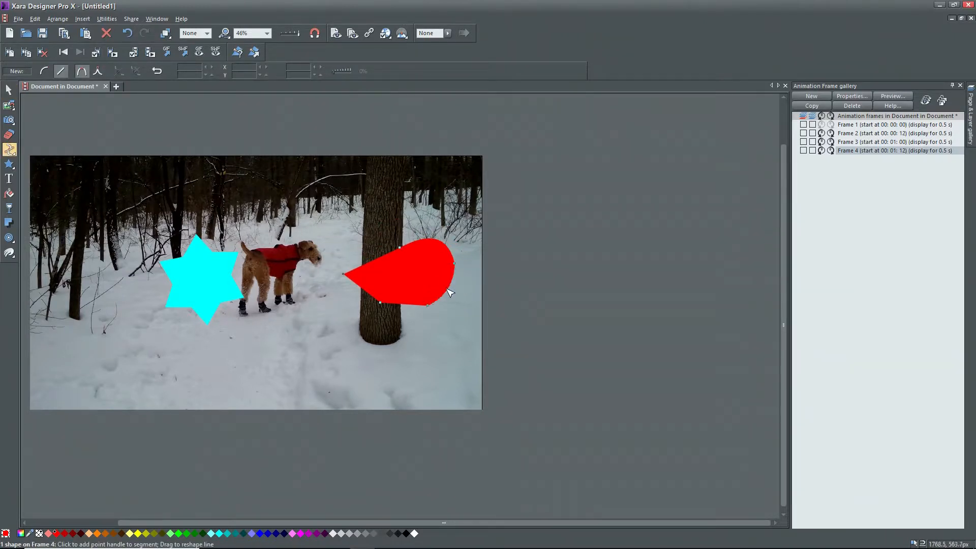
- Copy the fourth frame, lower the red shape to the tree's base and move the star to the picture's upper-left area
click(800, 105)
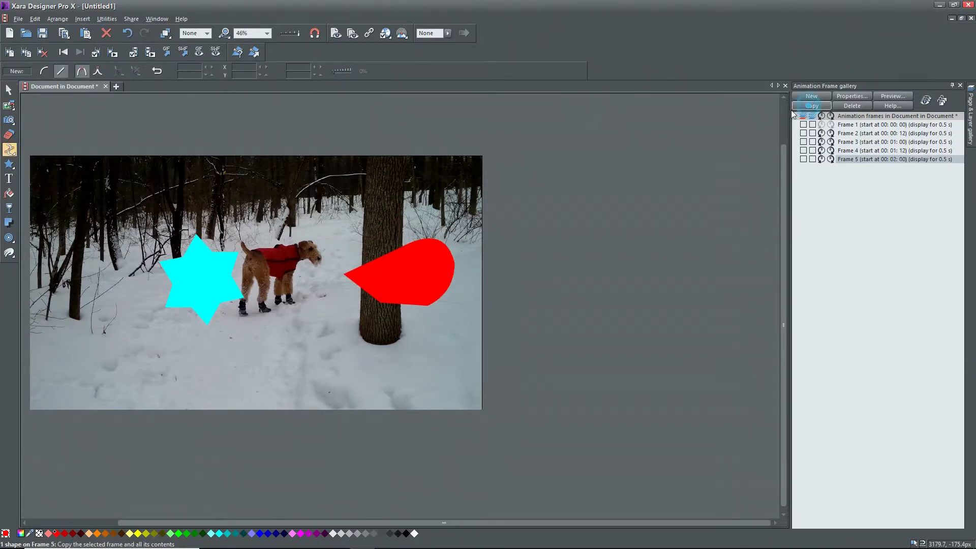
click(9, 90)
drag(393, 282, 386, 340)
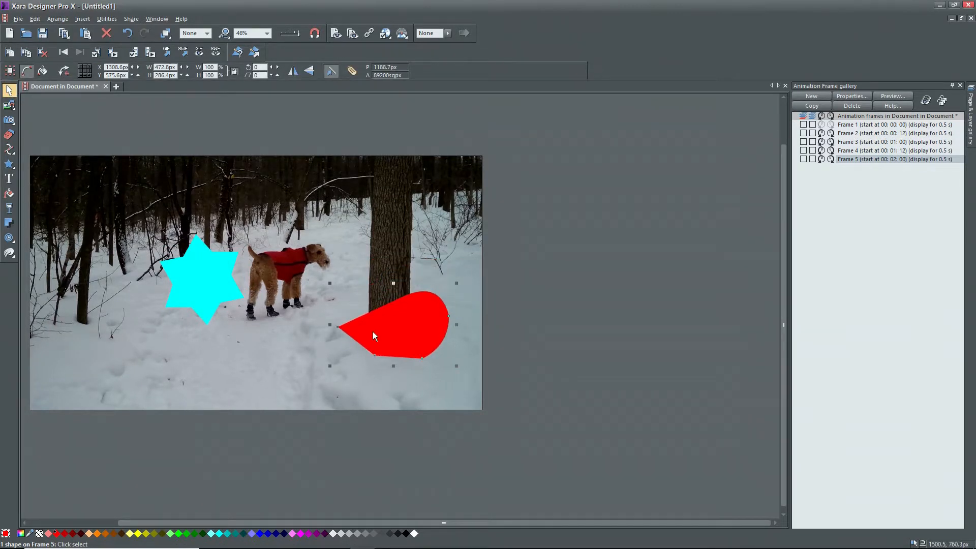
drag(201, 282, 98, 219)
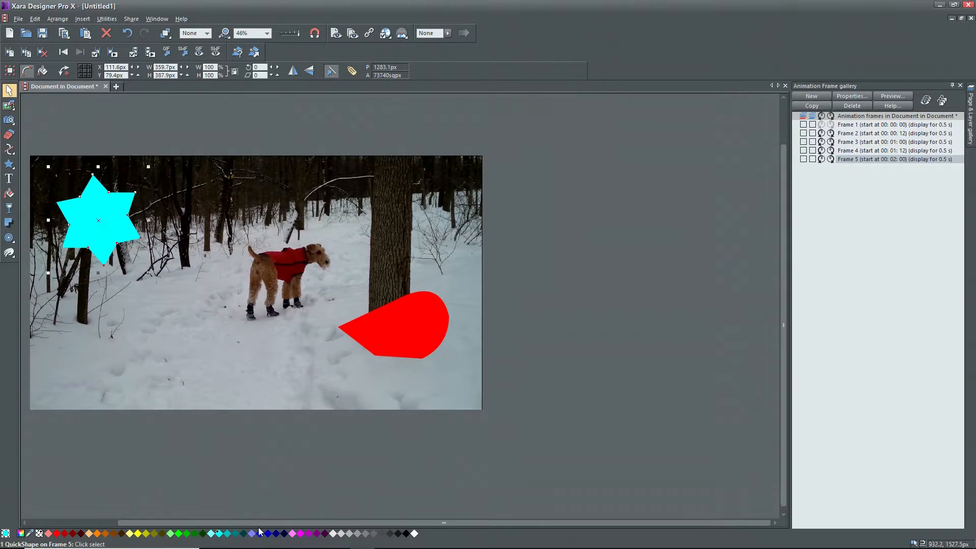
- Fill the star green in the fifth frame and give it a linear transparency fading toward its upper left
click(197, 532)
click(9, 208)
drag(109, 226, 75, 202)
- Copy the fifth frame, add a linear transparency fading the red shape toward its lower right, and recolour the star magenta
click(812, 106)
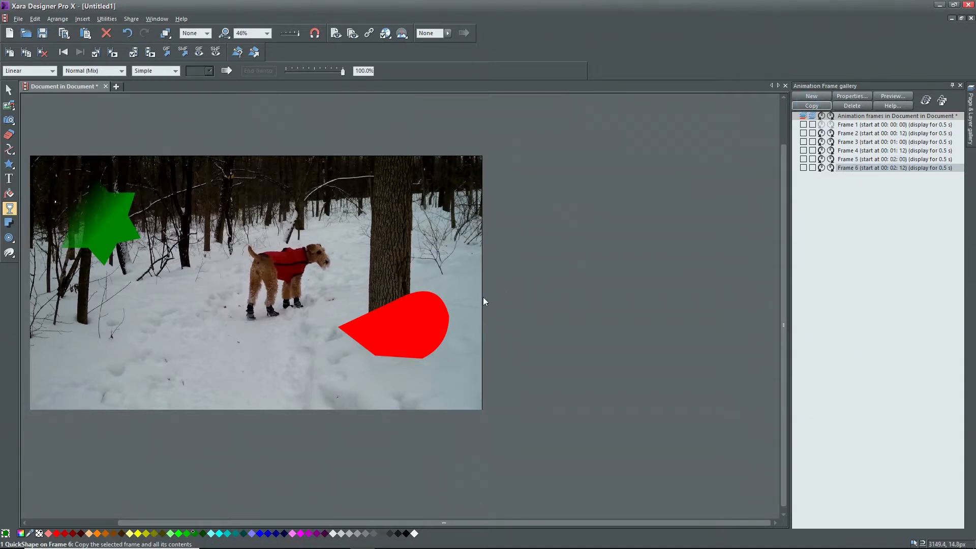
click(380, 333)
drag(379, 333, 427, 346)
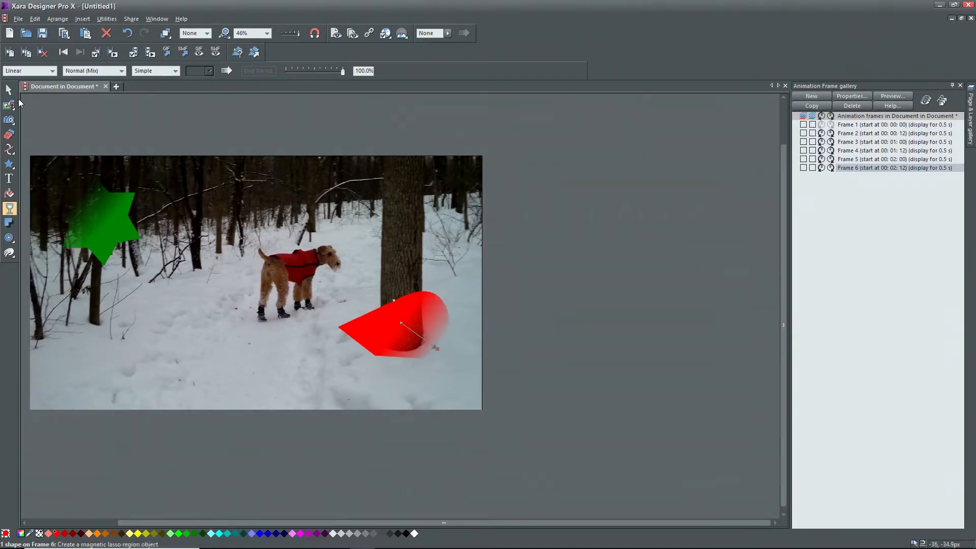
click(9, 90)
click(102, 221)
- Copy the sixth frame, move the red shape left below the dog and the magenta star down to the picture's left edge
click(812, 106)
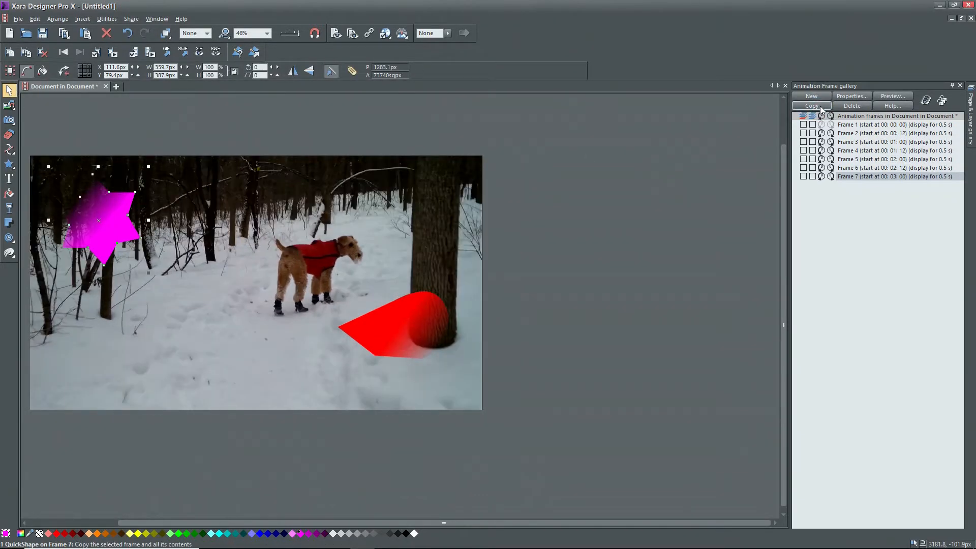
drag(449, 335, 376, 360)
drag(101, 233, 75, 319)
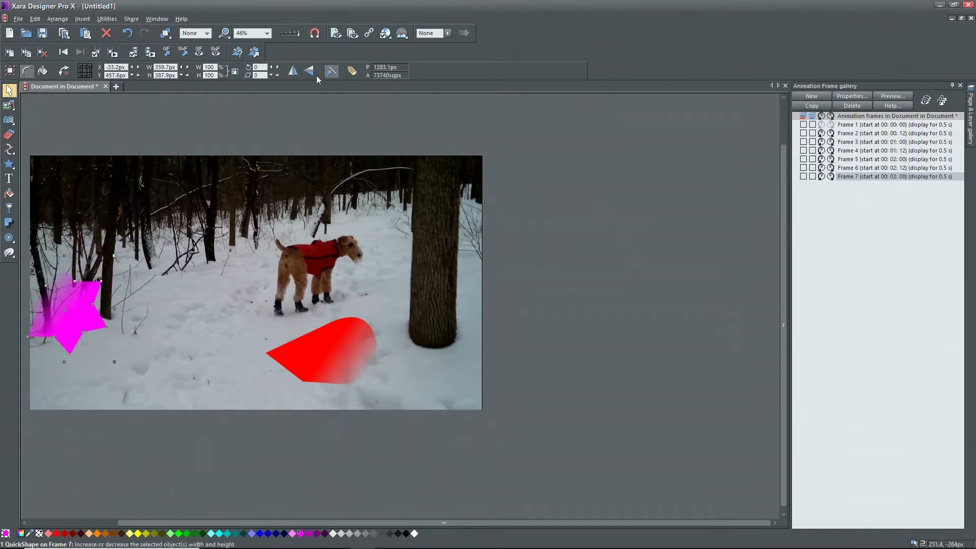
- Copy the seventh frame repeatedly until the animation holds 12 frames
click(808, 106)
click(807, 106)
click(806, 107)
click(804, 107)
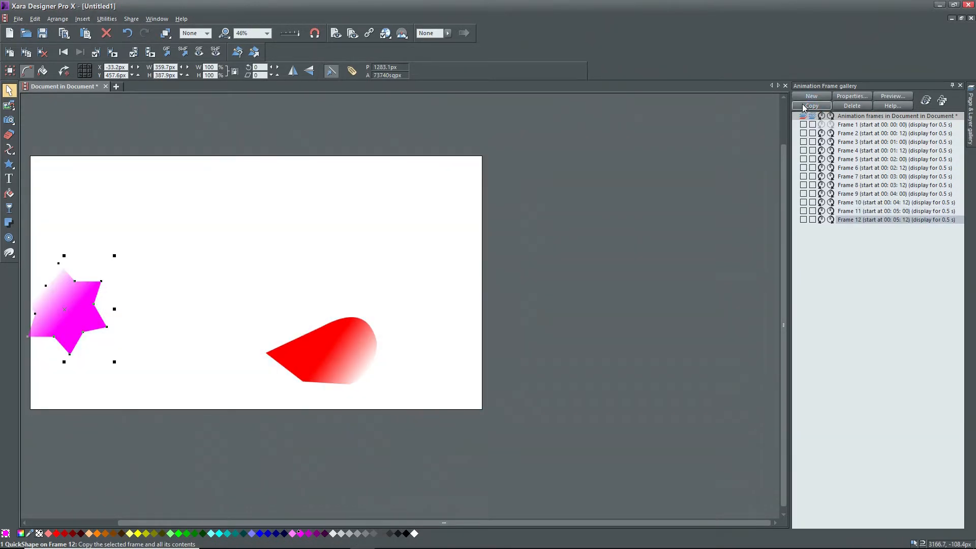
- Open the animation preview, move its window clear to show the playback controls, play the movie and stop it
click(890, 100)
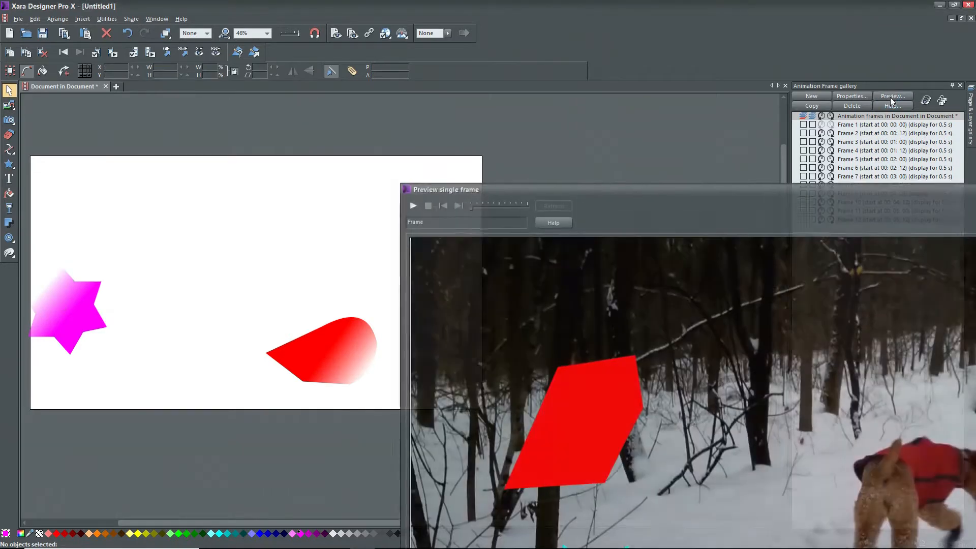
drag(608, 200, 155, 43)
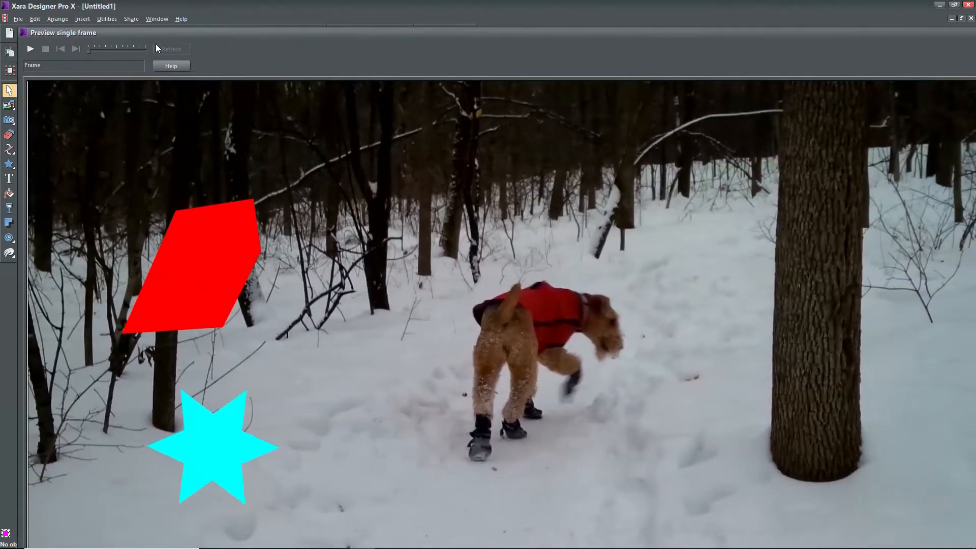
click(30, 49)
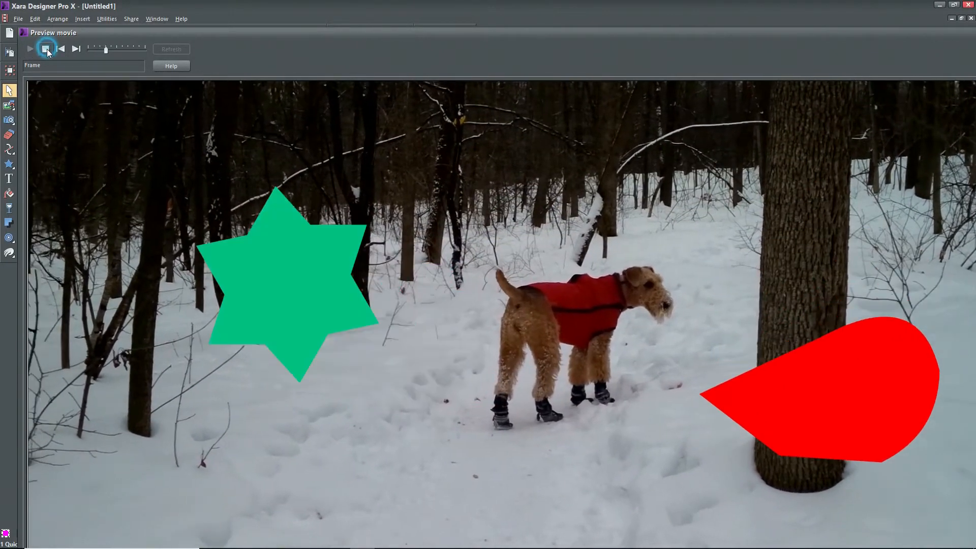
click(45, 48)
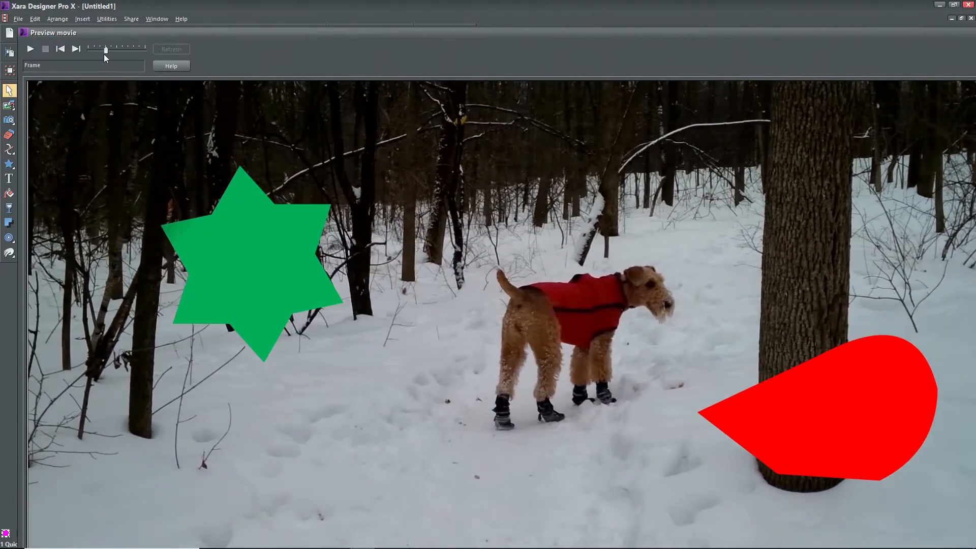
- Scrub and step through the preview's frames in both directions, then close the preview
drag(105, 49, 109, 54)
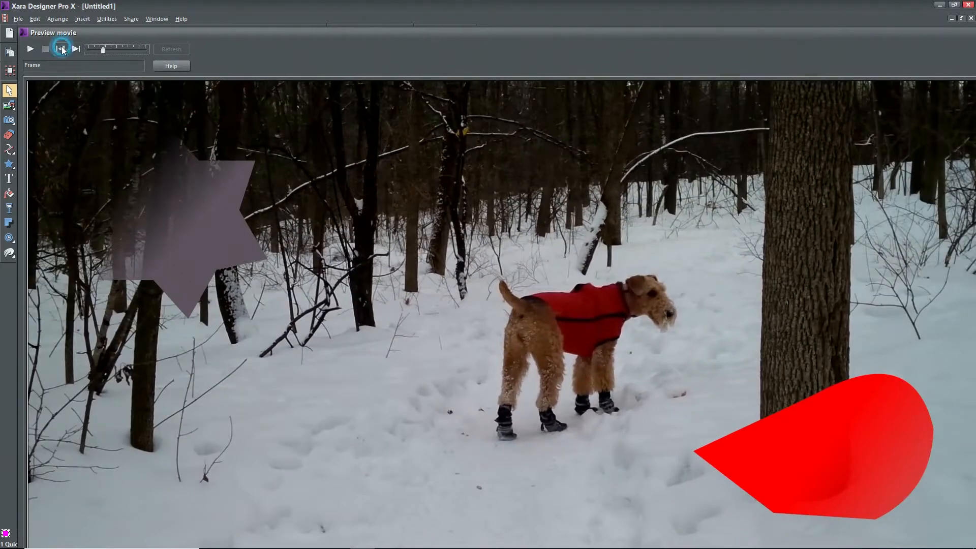
click(61, 49)
click(75, 48)
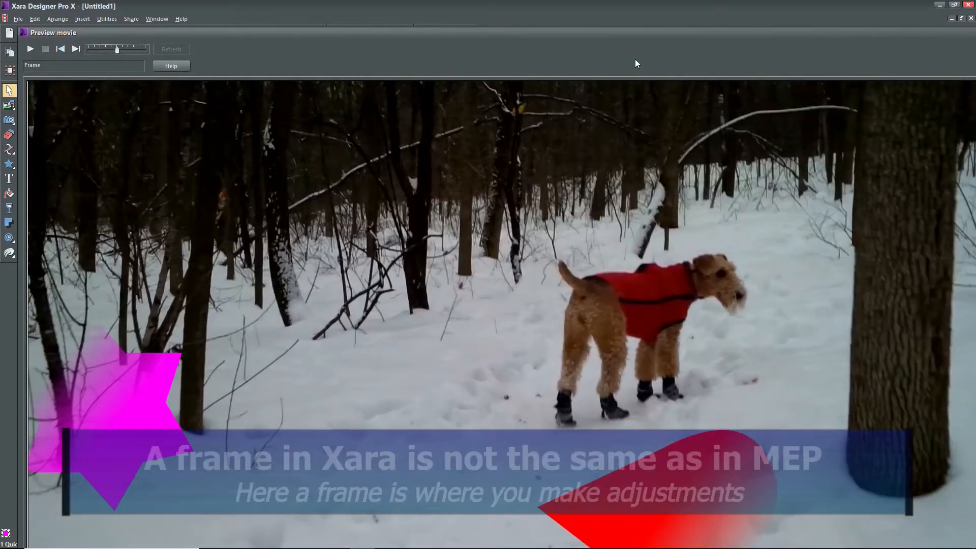
drag(914, 38, 793, 39)
click(881, 31)
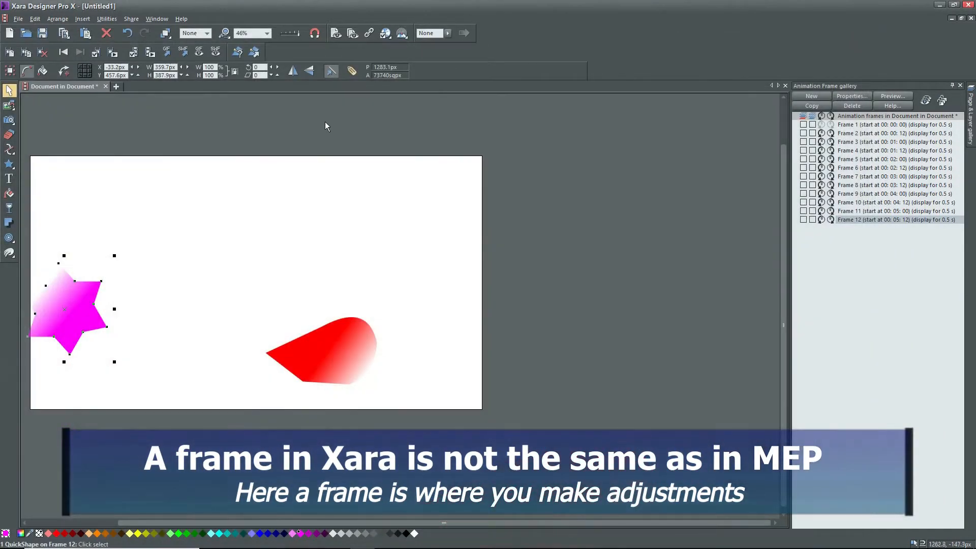
- Export the finished animation back to Movie Edit Pro, select the overlay on track 3 and check it up to 00:00:04:08
click(254, 53)
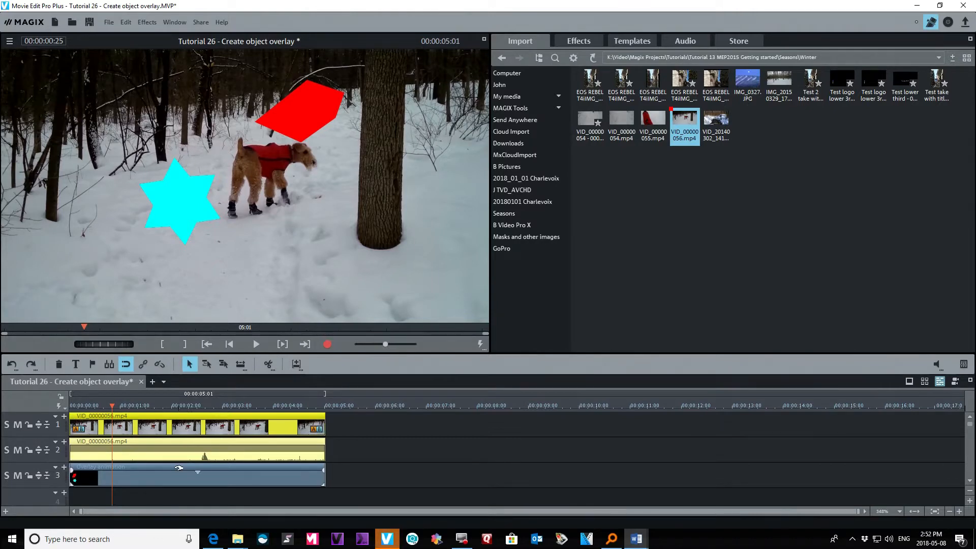
click(178, 475)
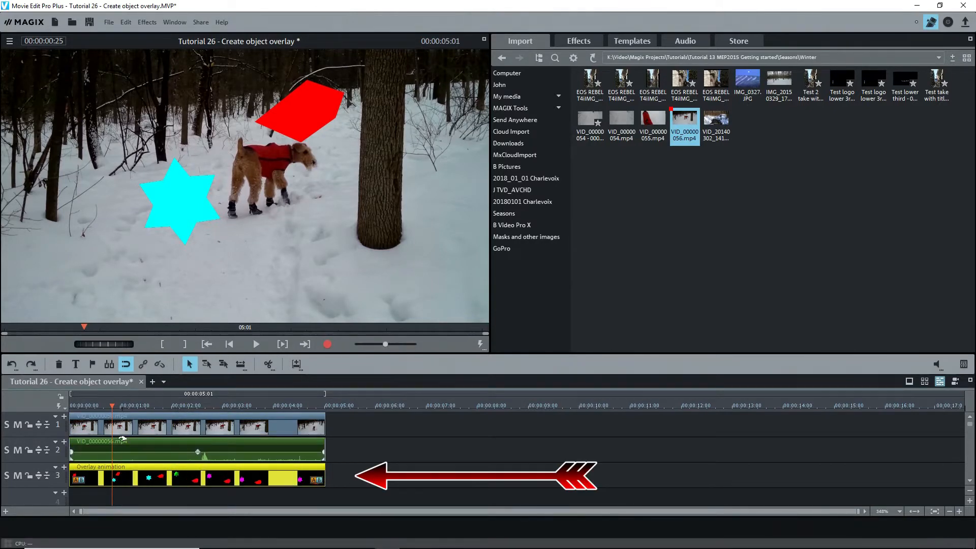
mouse_move(112, 405)
mouse_down()
mouse_move(78, 407)
mouse_move(132, 411)
mouse_move(174, 429)
mouse_move(287, 436)
mouse_up()
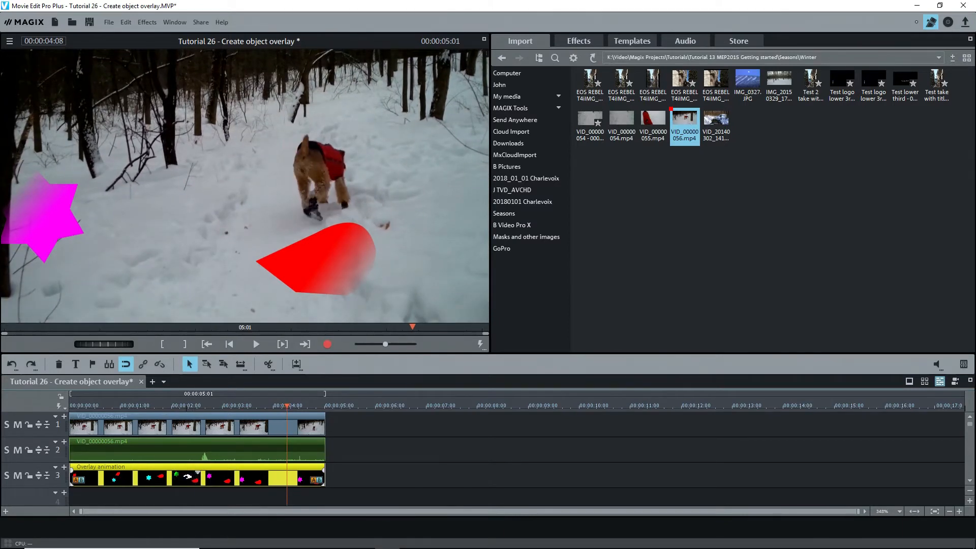
- Reopen the overlay animation from the Movie Edit Pro timeline in Xara Designer Pro X, then close it
double_click(185, 478)
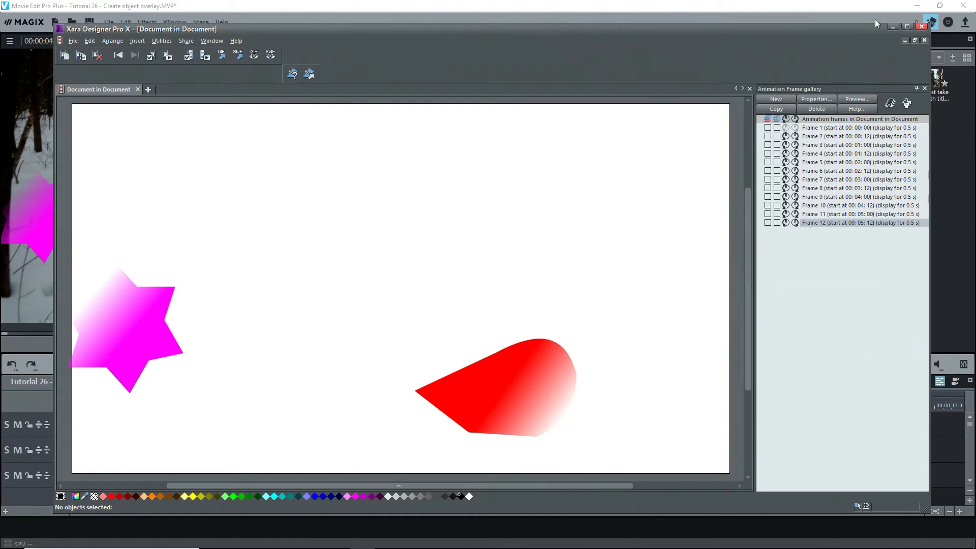
click(922, 27)
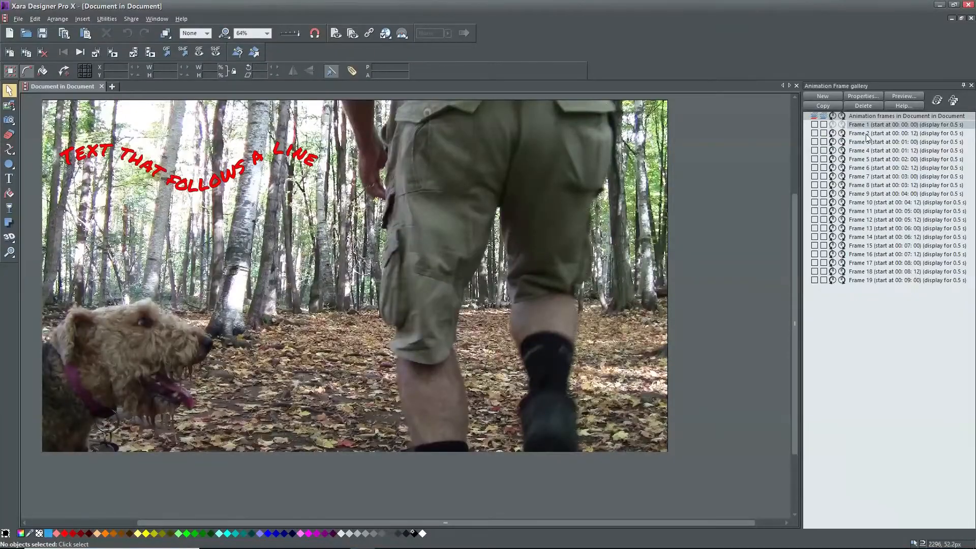
- Examine frames 2 to 9 of the forest animation one by one to follow how its text and shapes develop
click(866, 135)
click(866, 142)
click(862, 151)
click(859, 159)
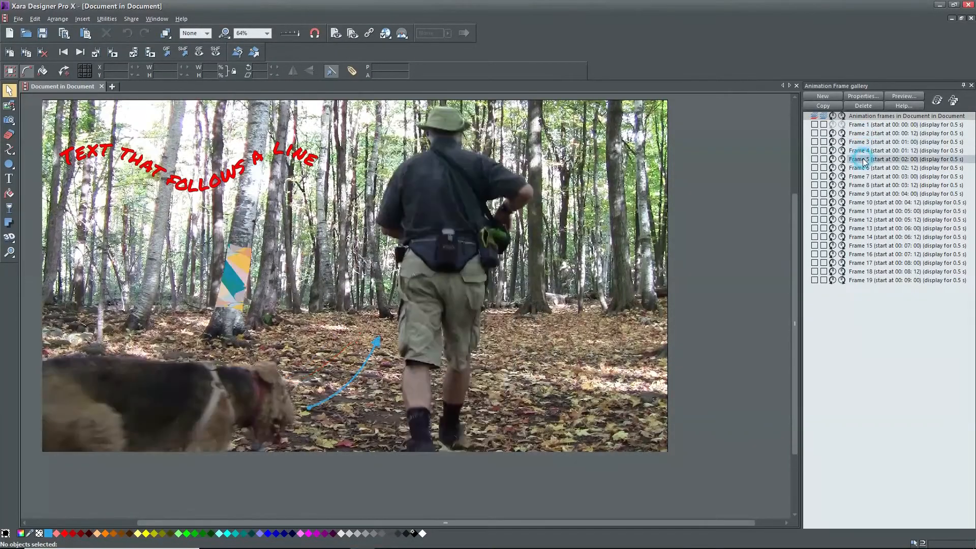
click(858, 168)
click(857, 177)
click(856, 185)
click(855, 194)
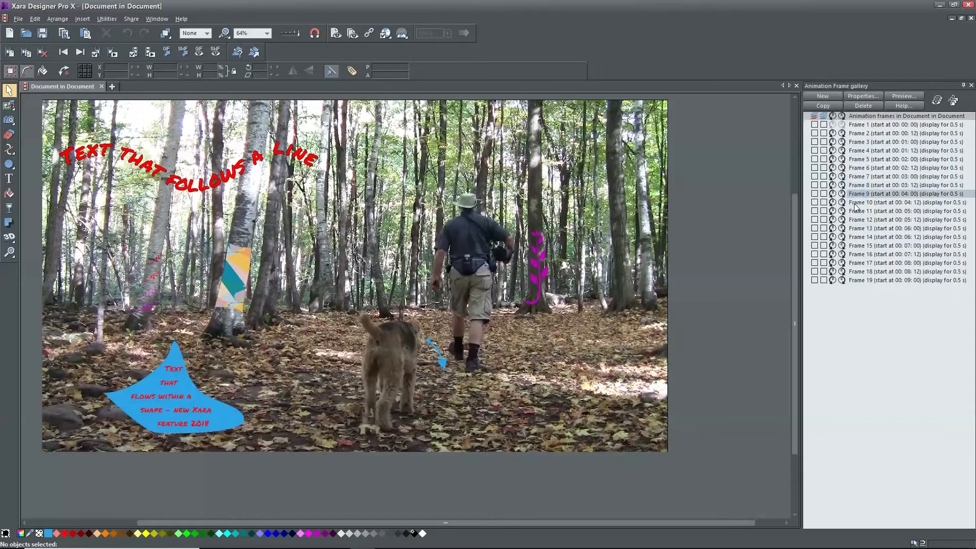
- In frame 10, widen the blue text-filled shape to about 466 px and reduce its height from its lower edge
click(855, 202)
drag(212, 367, 264, 361)
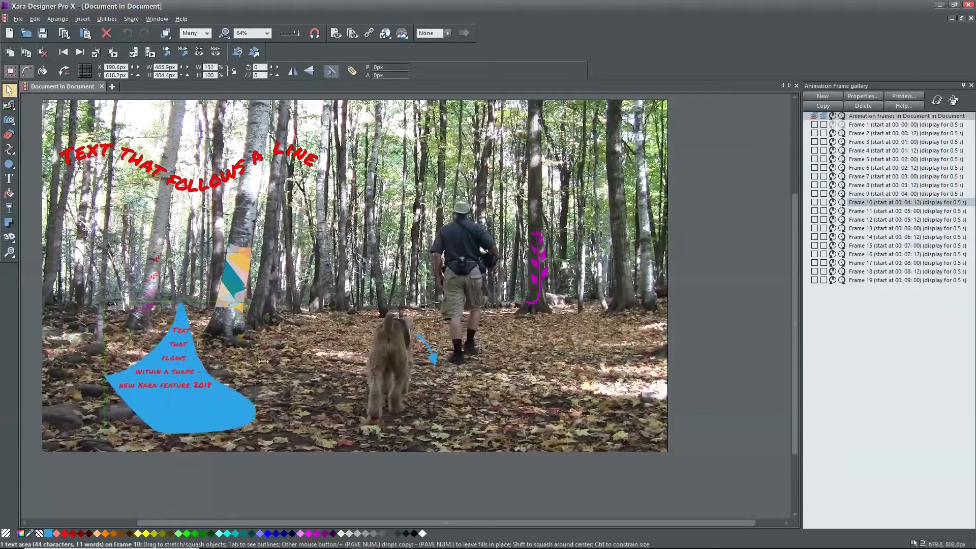
drag(177, 440, 175, 399)
- Examine frames 11 to 15 of the forest animation one by one
click(856, 211)
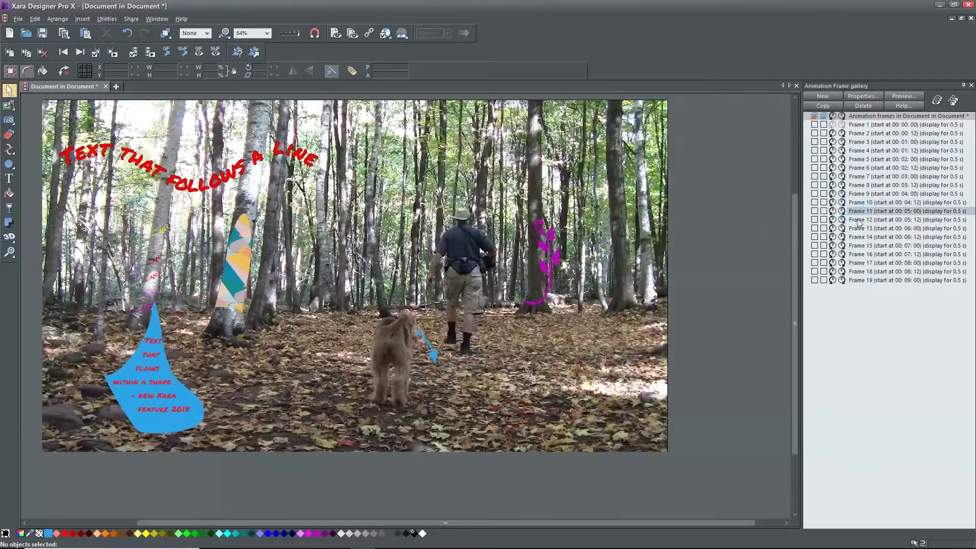
click(857, 220)
click(857, 228)
click(857, 237)
click(858, 246)
- In frame 16, enlarge the thought bubble up and to the left to about 311 by 175 px, then show frame 17
click(858, 255)
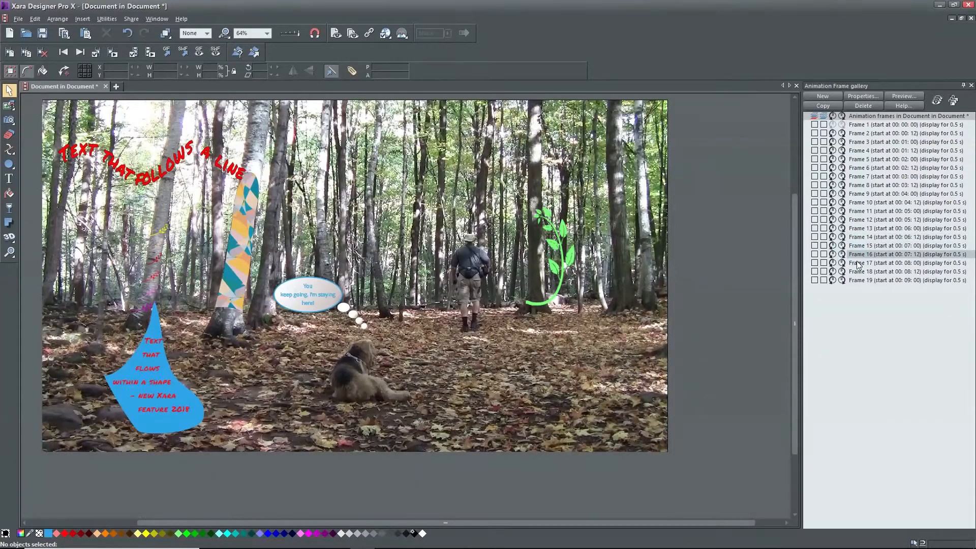
click(281, 299)
drag(275, 278, 243, 253)
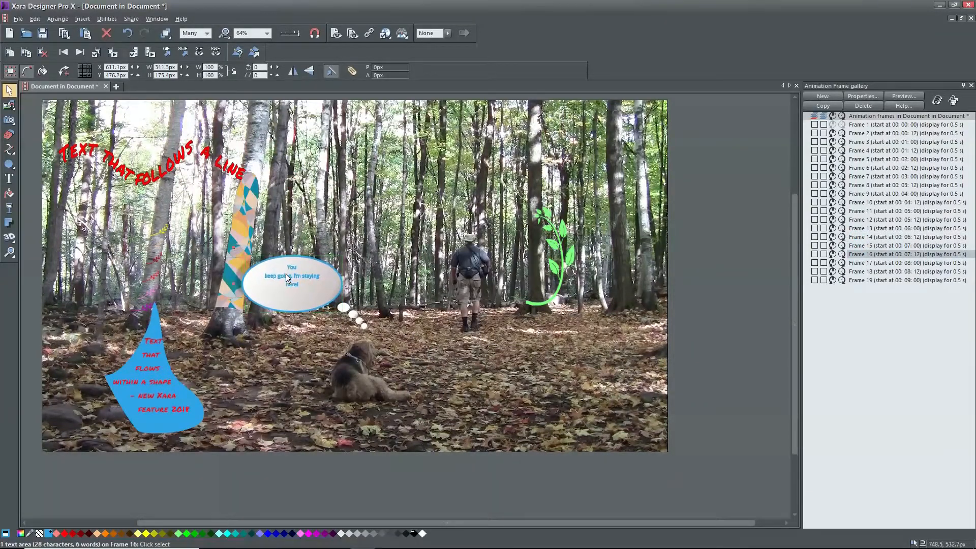
triple_click(287, 274)
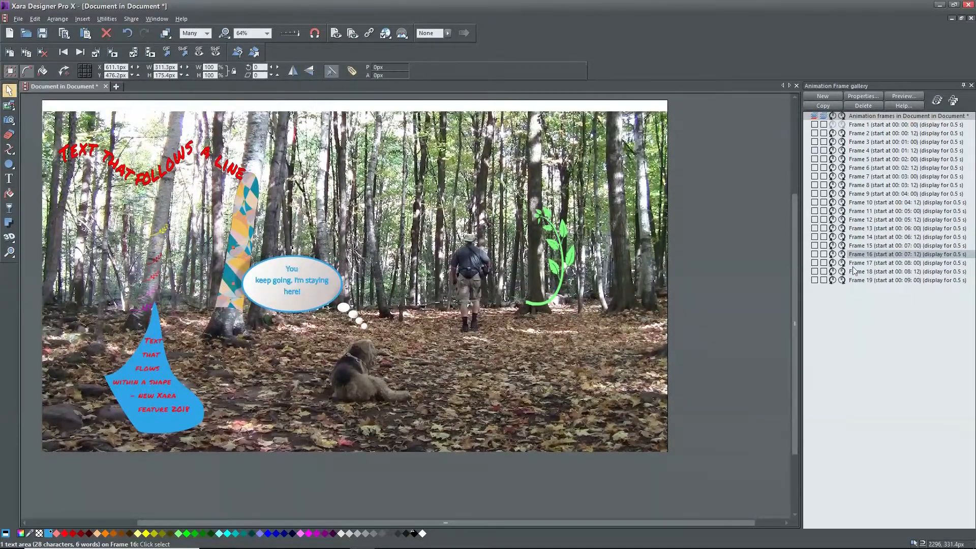
click(858, 264)
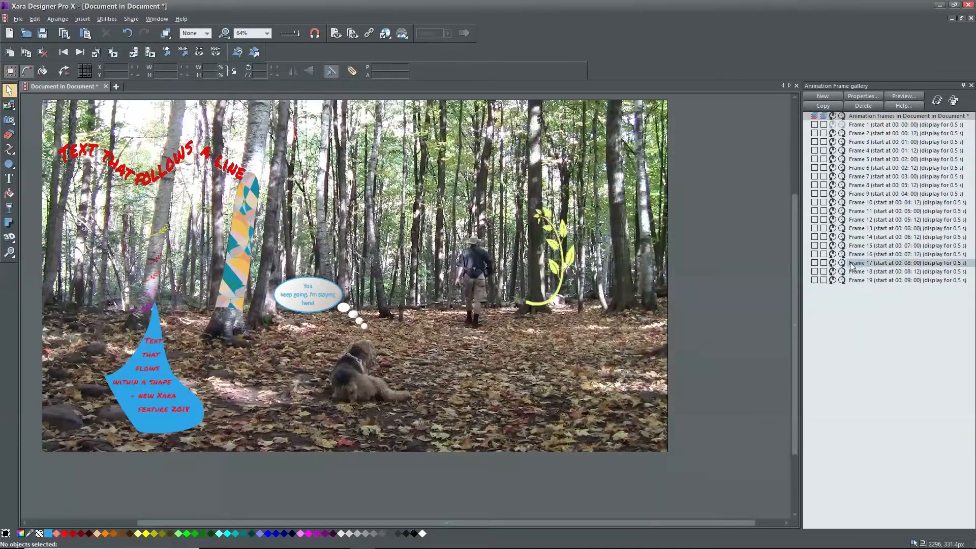